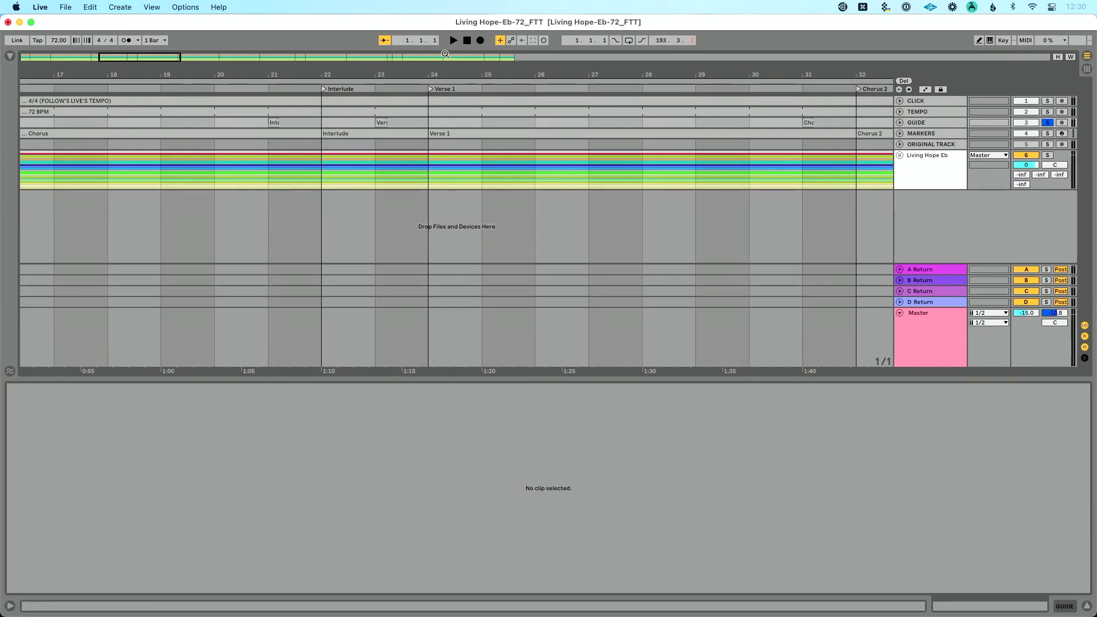
Rename the Interlude locator at bar 22 and the matching clip on the MARKERS track to "Turn".
left_click_drag(342, 74, 404, 74)
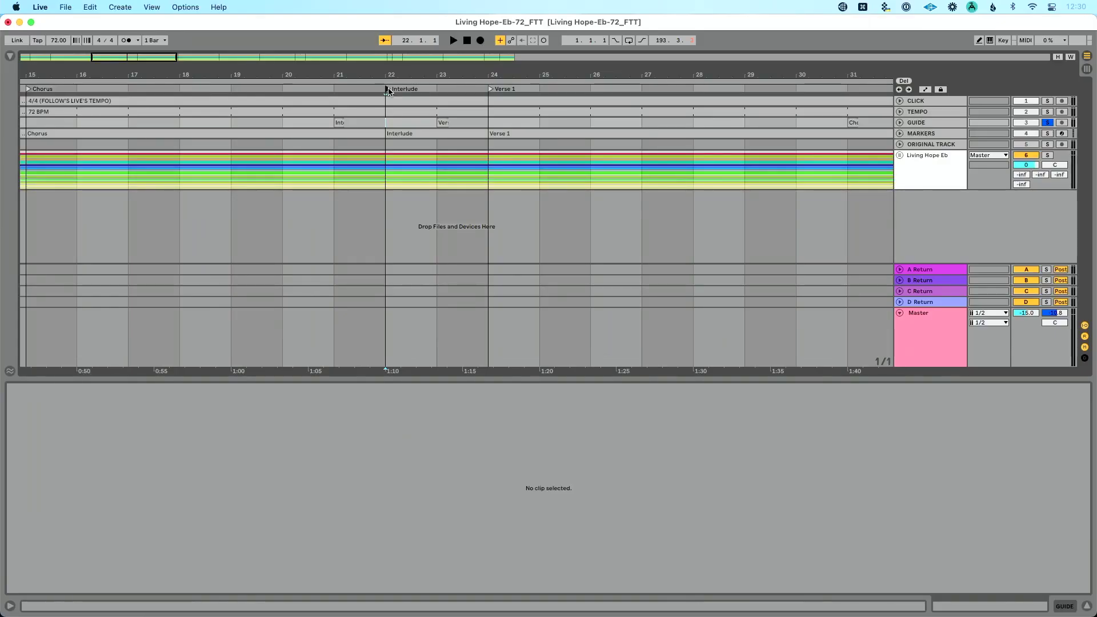
key("super+r")
type("Turn")
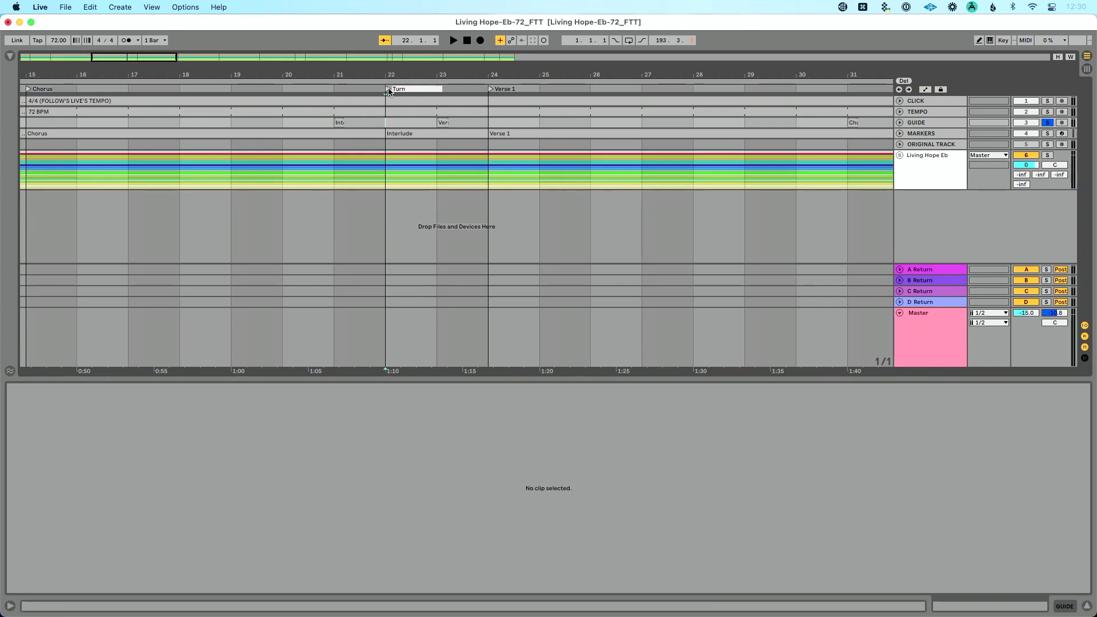
left_click(409, 133)
key("super+r")
key("Return")
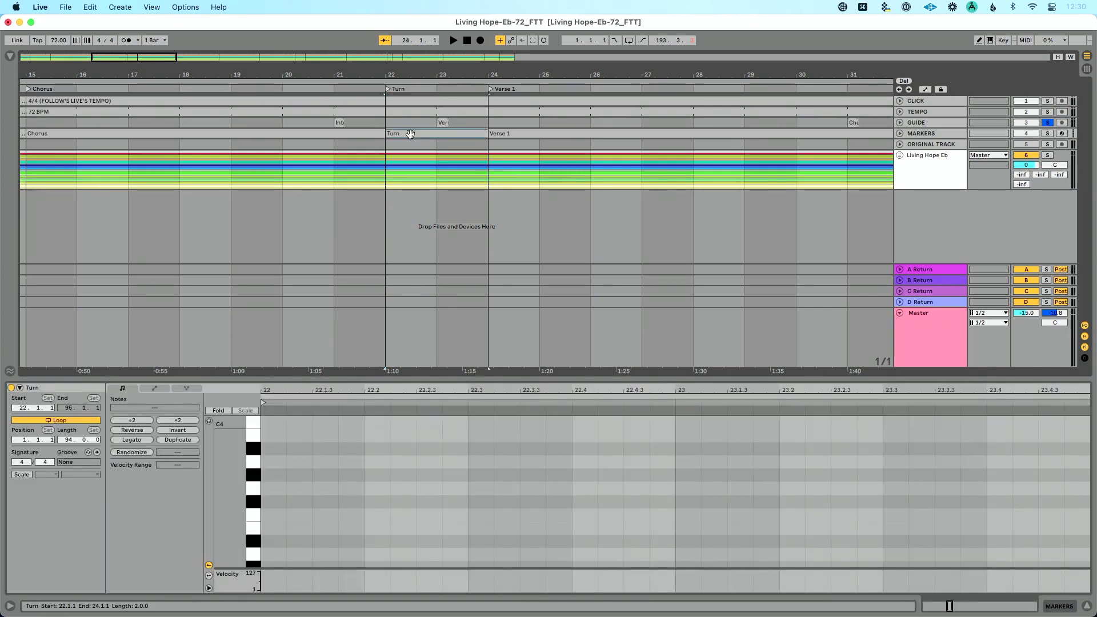
Replace the interlude cue at bar 21 on the GUIDE track with the Turn sample from the free tracks template.
left_click(11, 55)
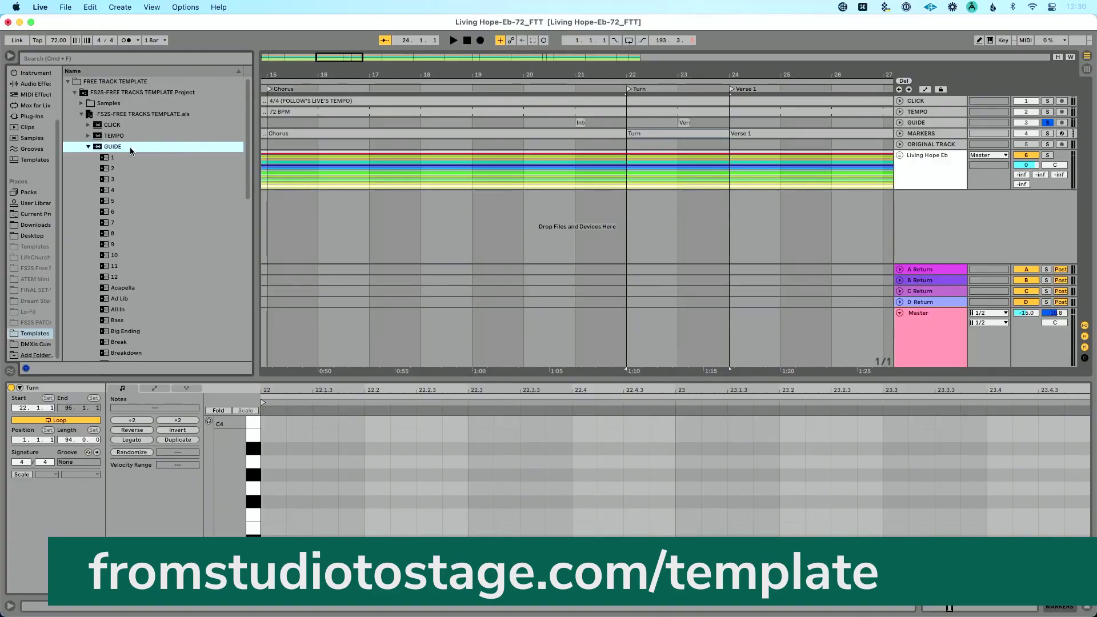
scroll(130, 150, "down", 5)
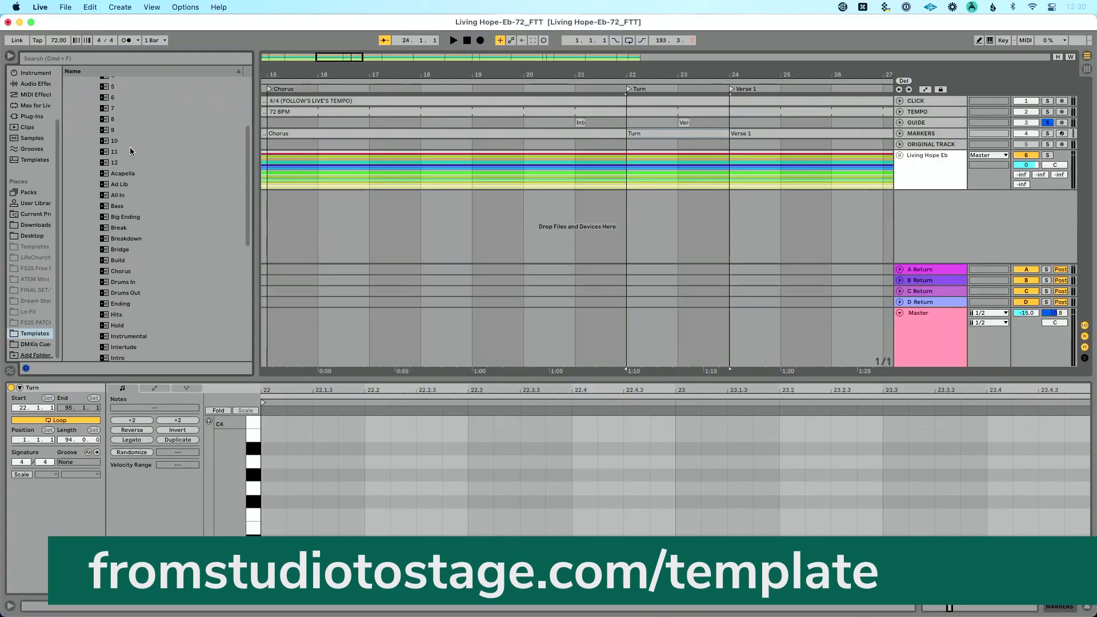
scroll(131, 151, "down", 10)
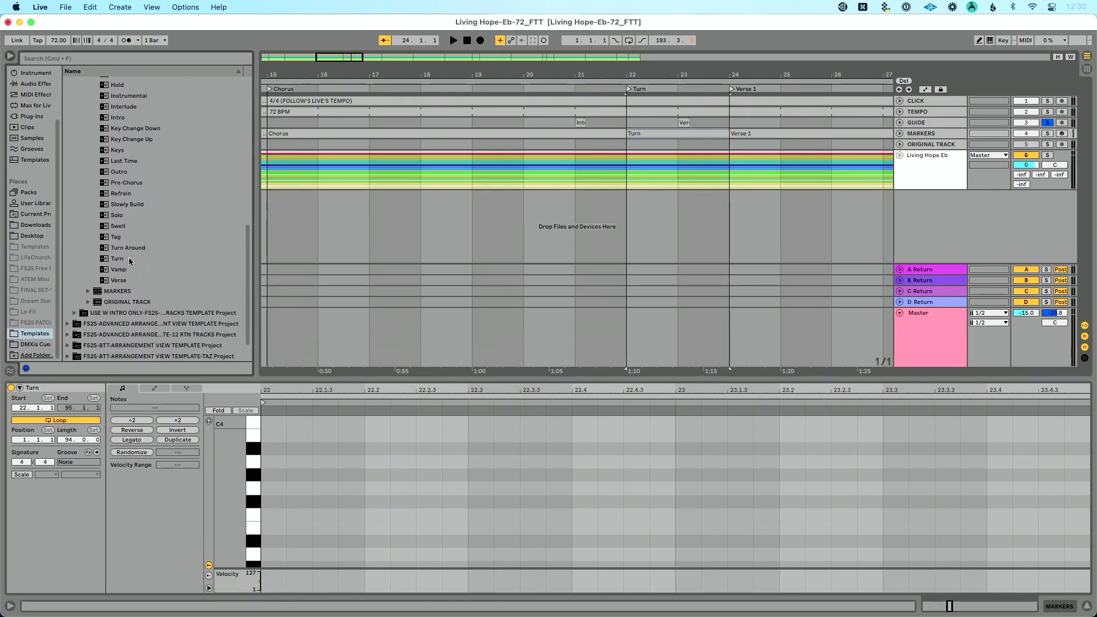
left_click_drag(120, 260, 579, 121)
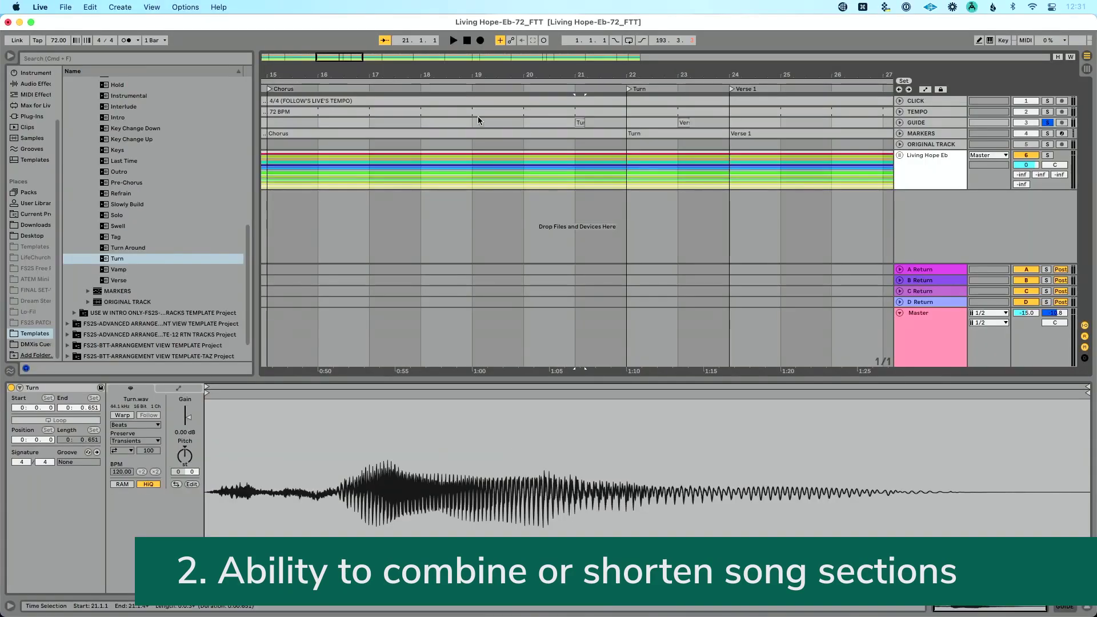
left_click(9, 55)
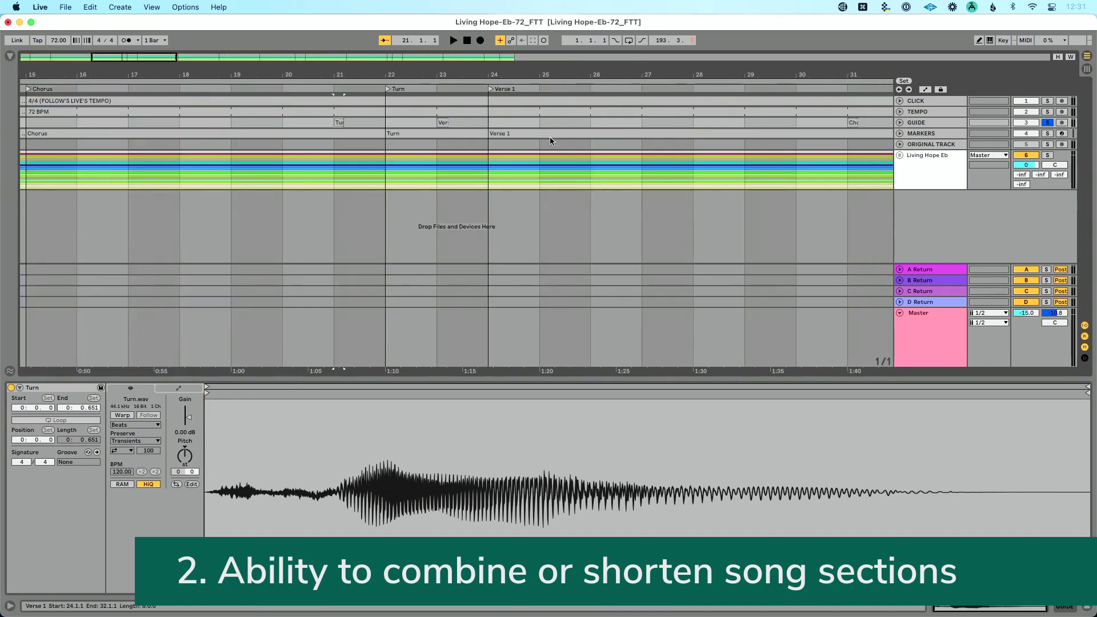
Combine the two Bridge sections by deleting the second one's locator and guide cue and extending the first Bridge marker clip to bar 55.
key("minus")
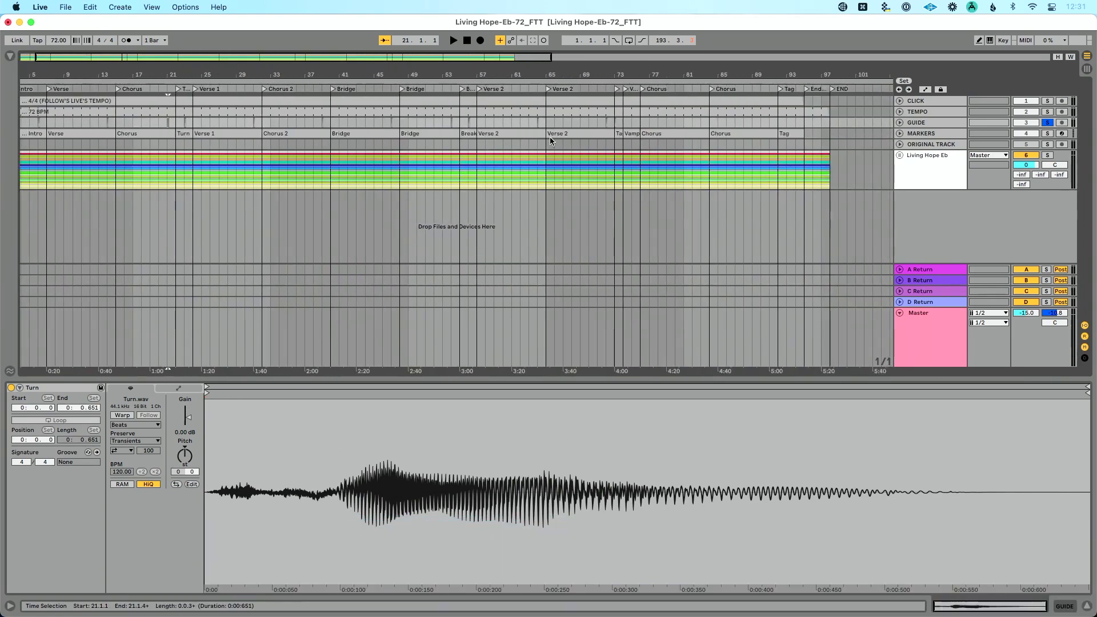
scroll(360, 72, "up", 5)
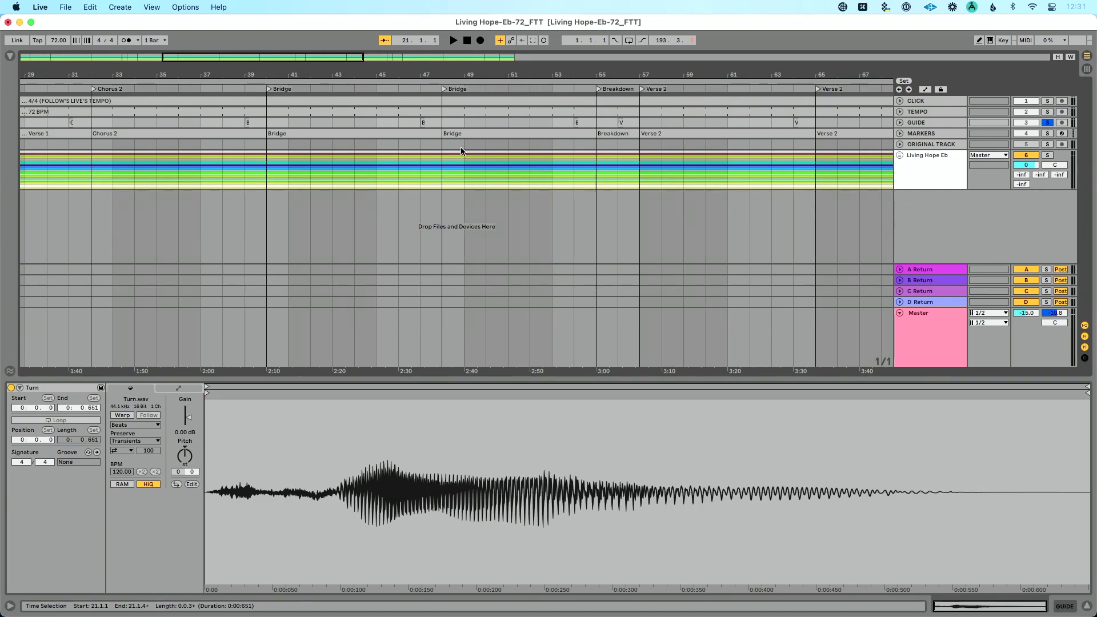
left_click(446, 90)
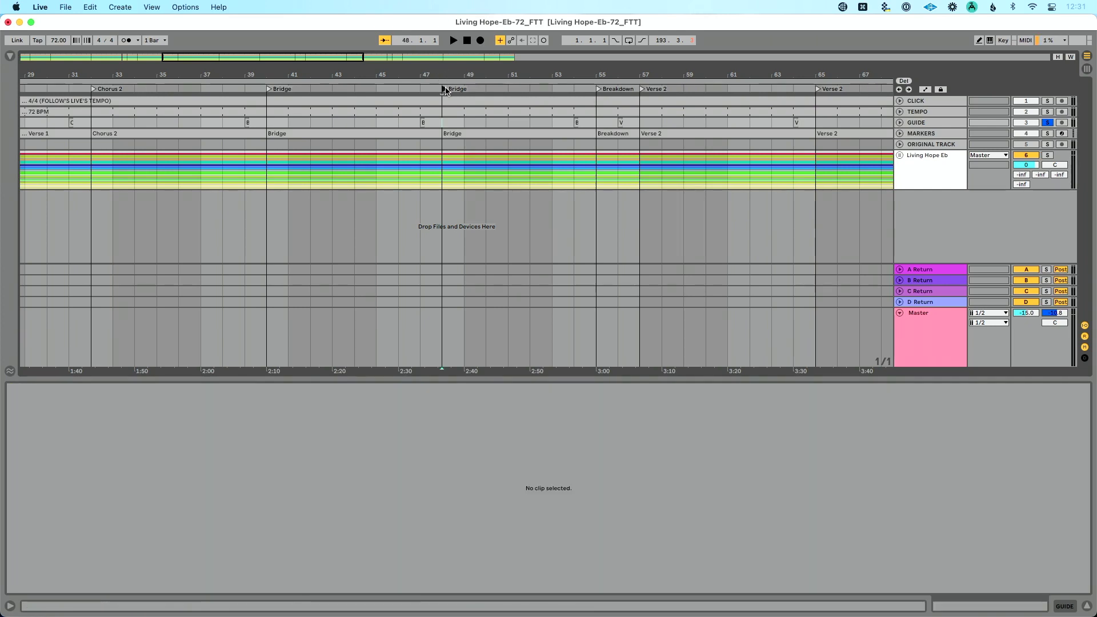
key("Delete")
left_click(436, 124)
key("Delete")
left_click_drag(443, 133, 598, 133)
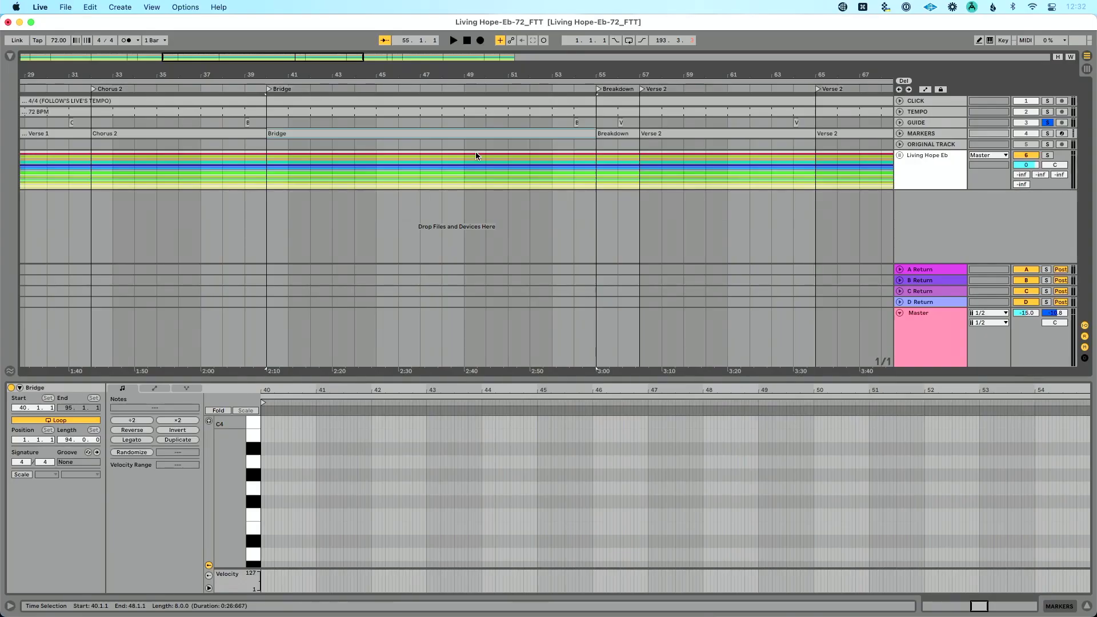
Shorten the combined Bridge by deleting the time from bar 54 to bar 55 across all tracks.
left_click(440, 208)
left_click_drag(440, 208, 584, 130)
left_click_drag(574, 195, 589, 110)
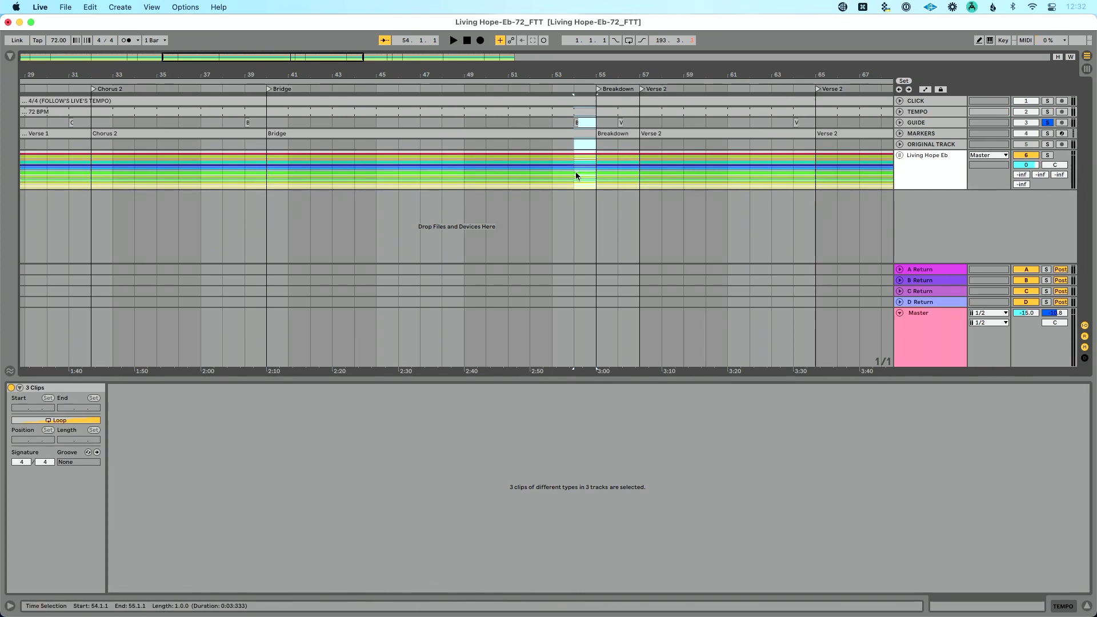
key("super+shift+BackSpace")
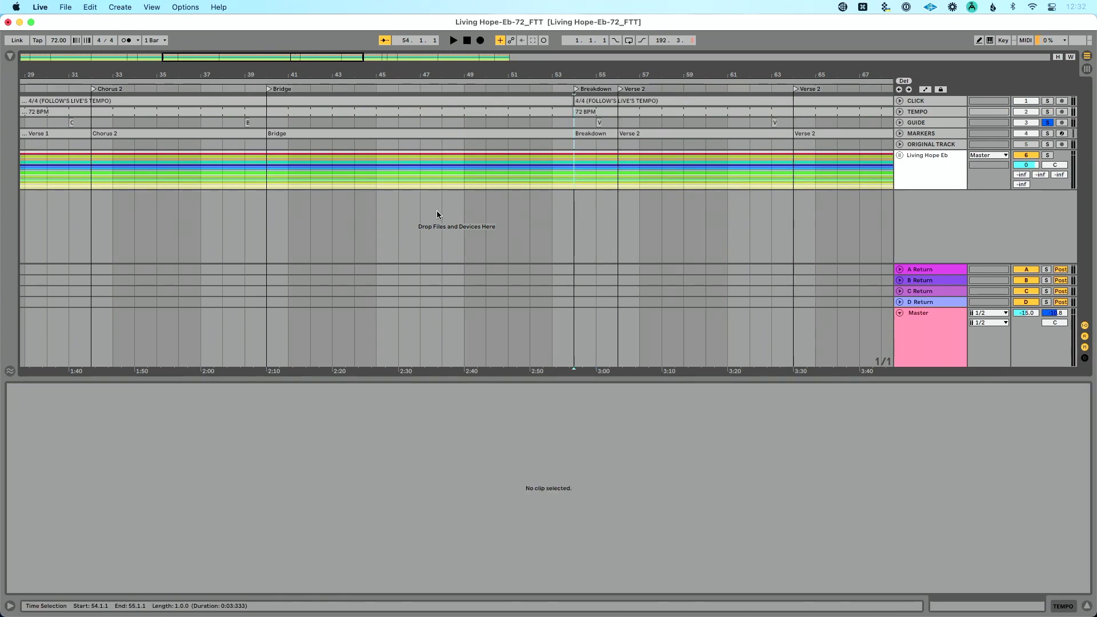
Undo the time deletion and the merging of the two Bridge sections.
key("super+z")
key("super+z")
key("super+z")
key("super+z")
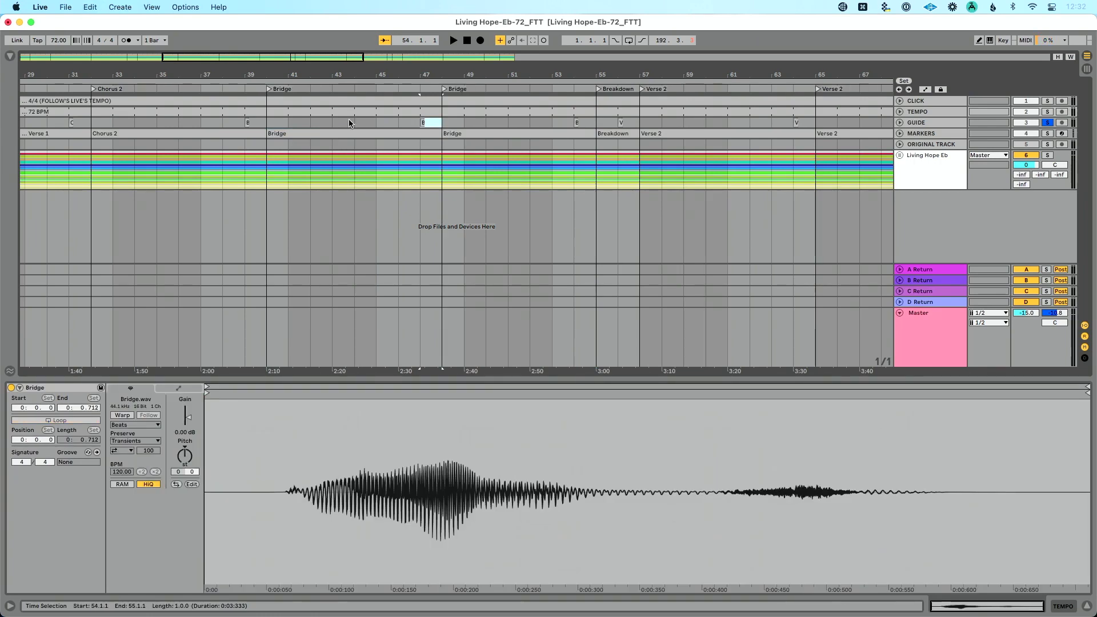
Split each Bridge section in half by adding locators named "Bridge" at bars 44 and 52.
right_click(354, 88)
left_click(378, 115)
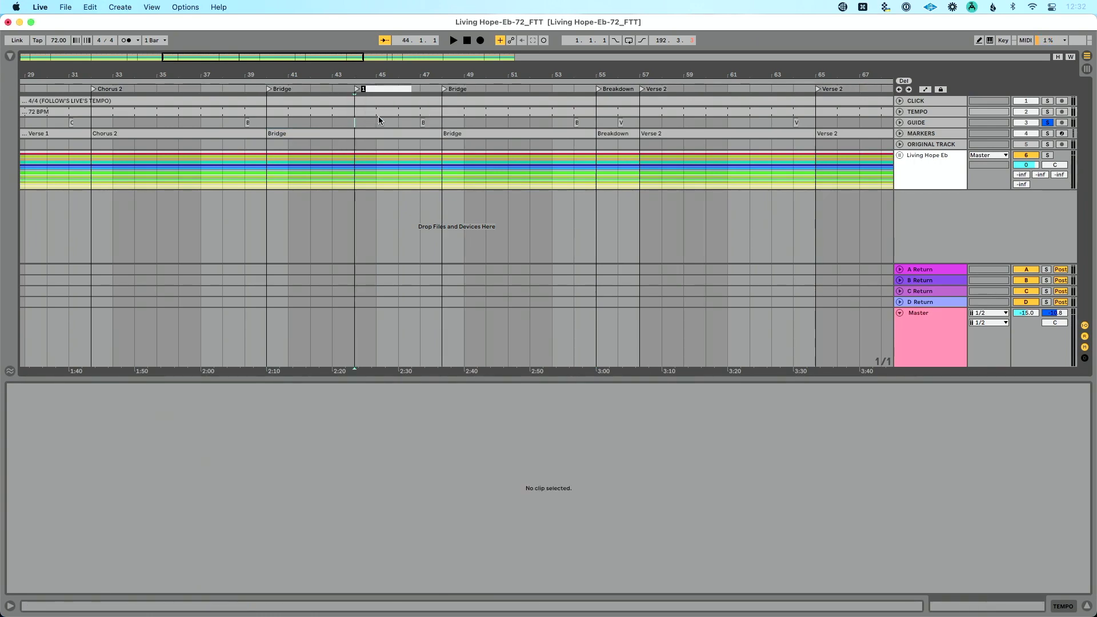
key("Return")
right_click(525, 89)
left_click(542, 115)
type("Bridge")
key("Return")
left_click_drag(530, 92, 516, 92)
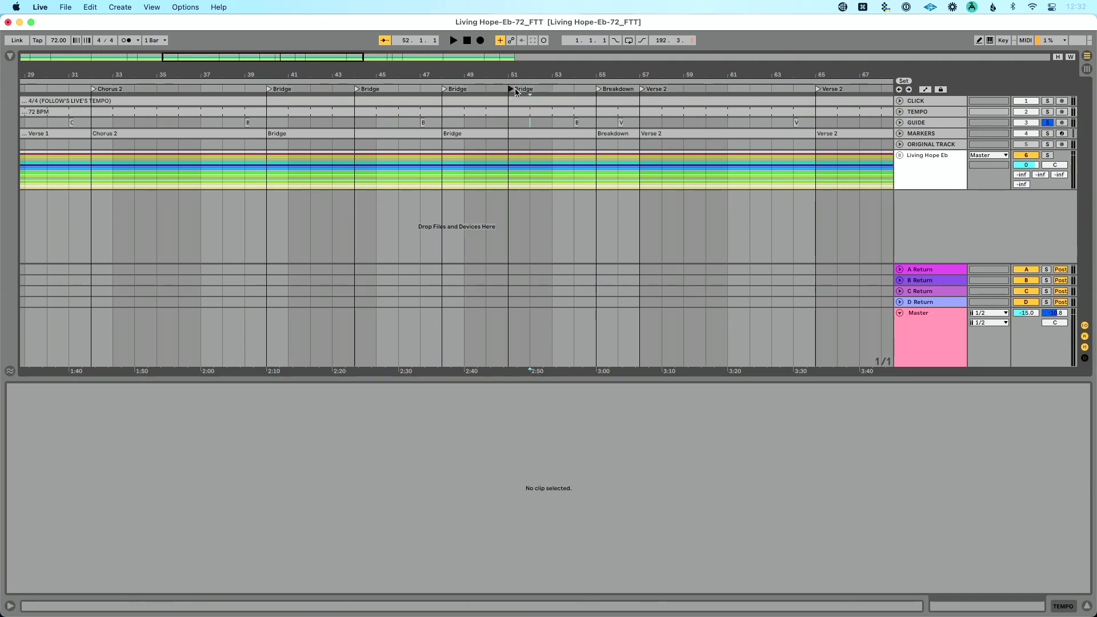
key("super+z")
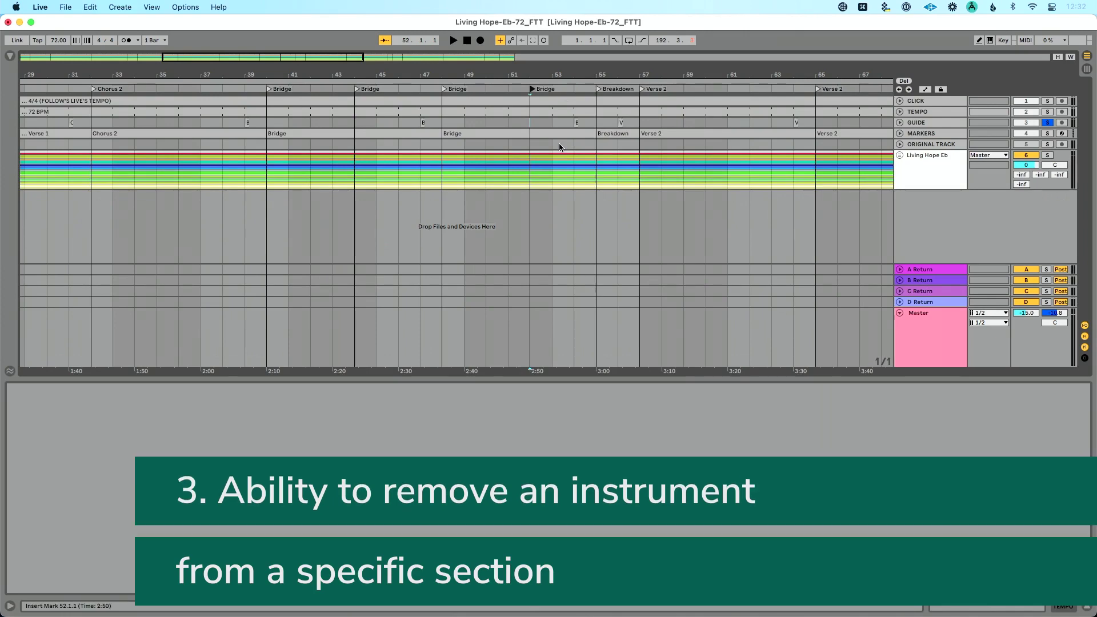
Expand the Living Hope Eb group to show its stem tracks and unfold the Click Track's waveform.
left_click(899, 154)
scroll(458, 275, "down", 5)
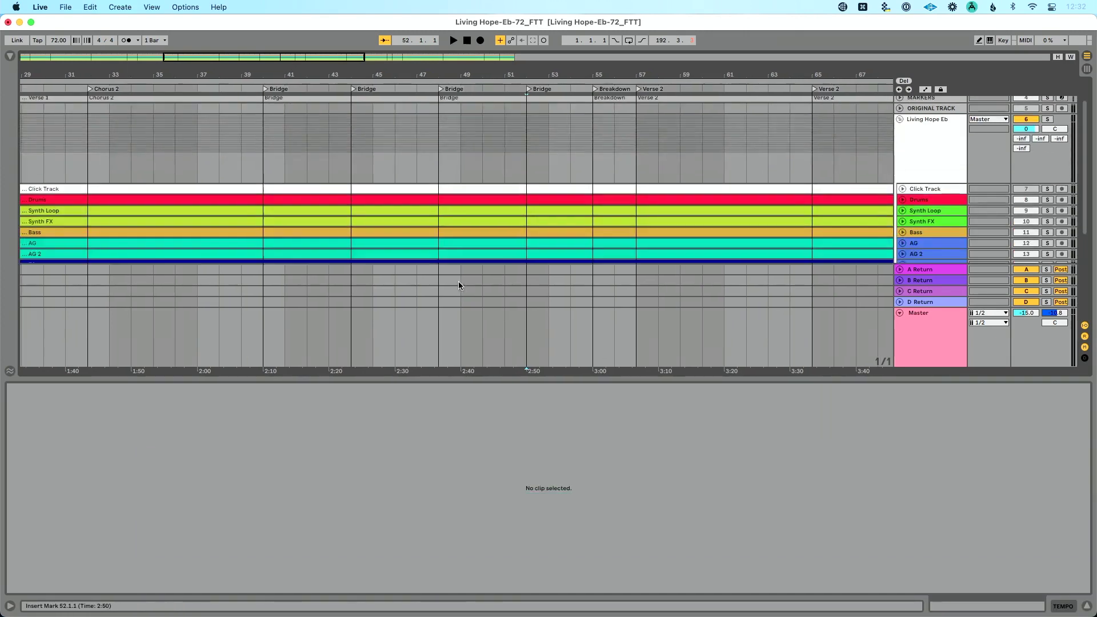
left_click(918, 105)
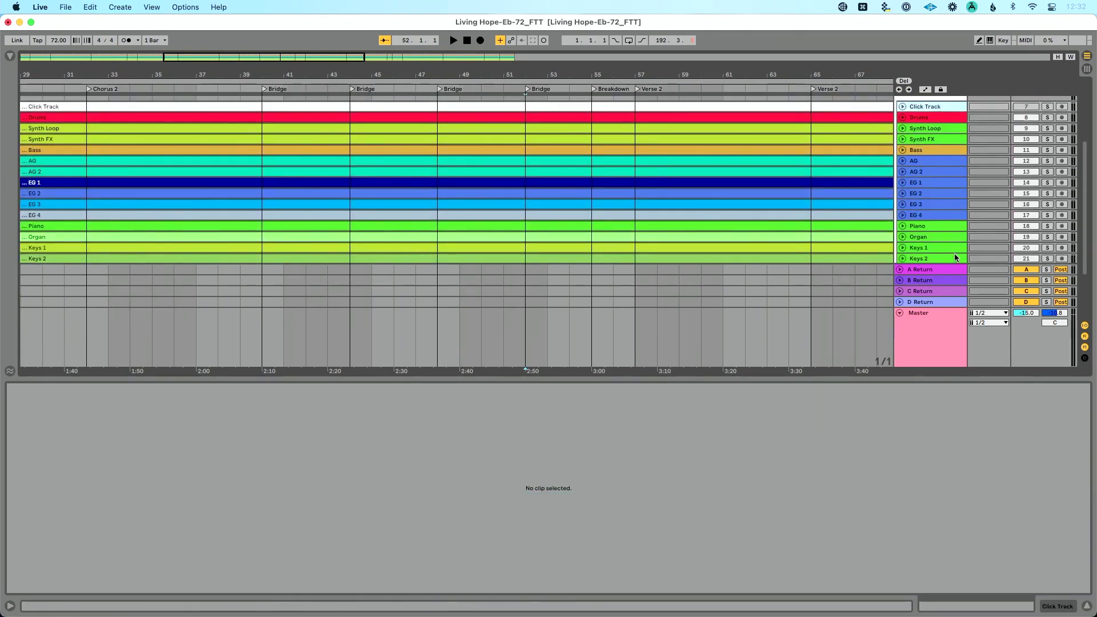
scroll(956, 258, "down", 5)
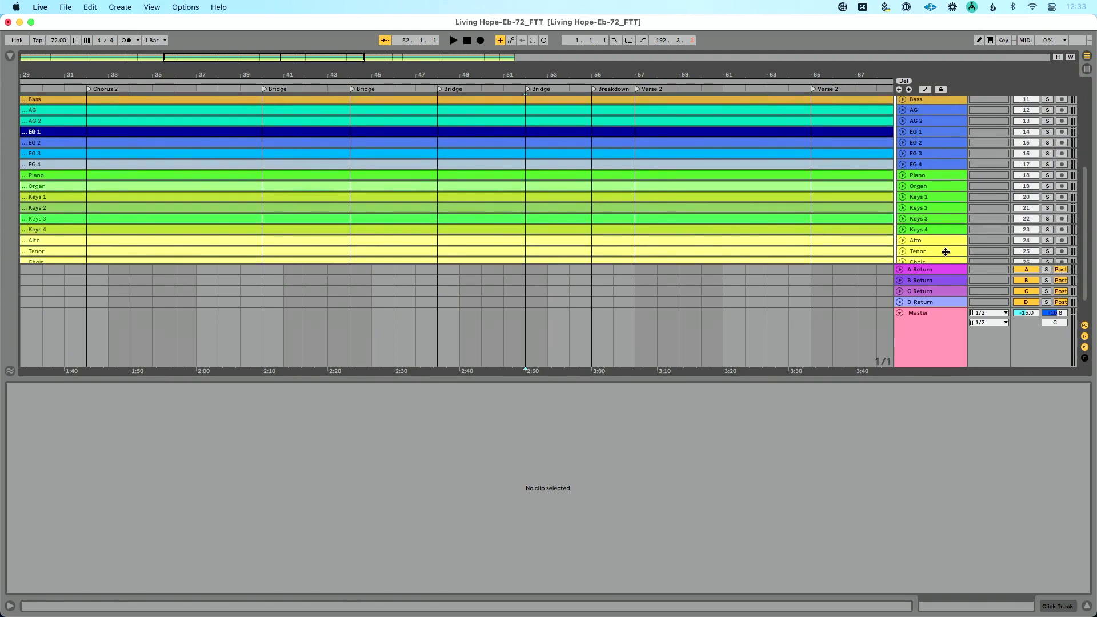
left_click(935, 242)
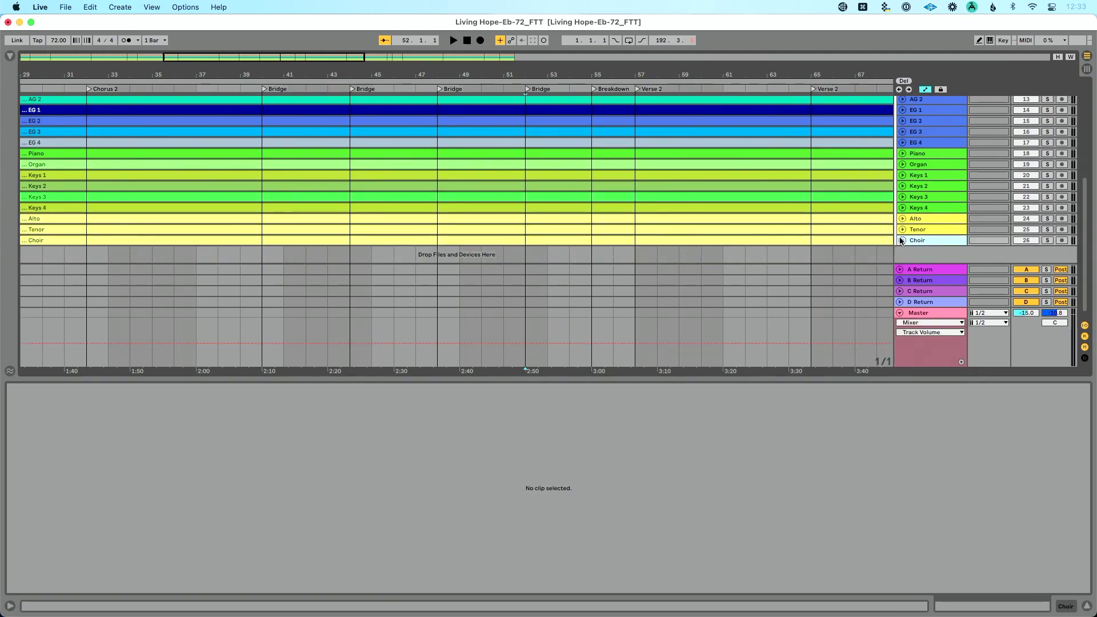
scroll(926, 155, "up", 5)
left_click(902, 152)
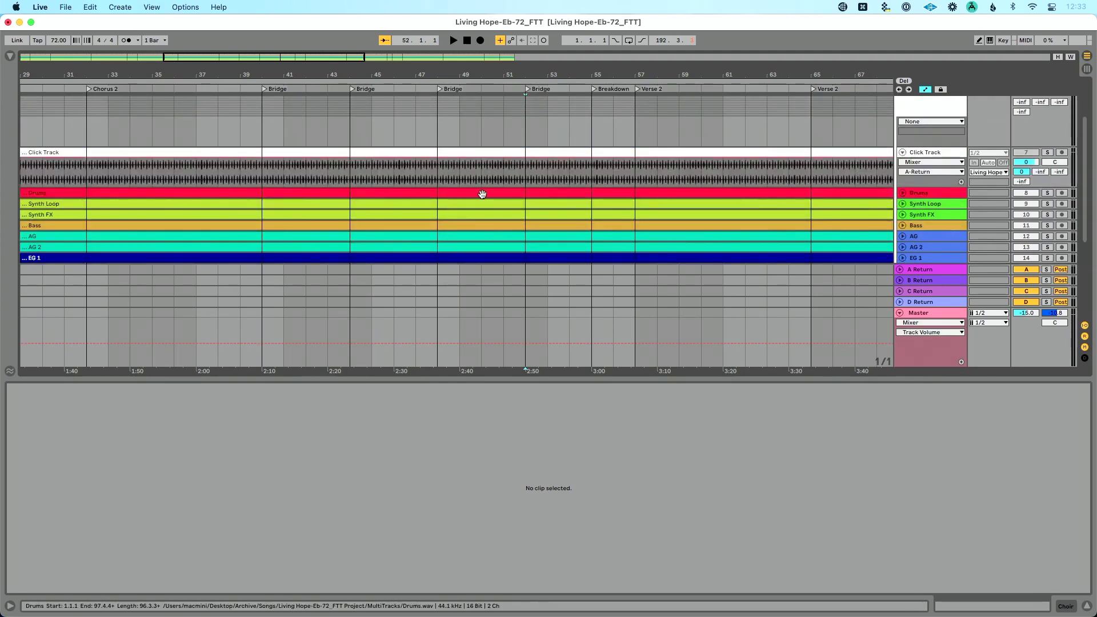
left_click(922, 152)
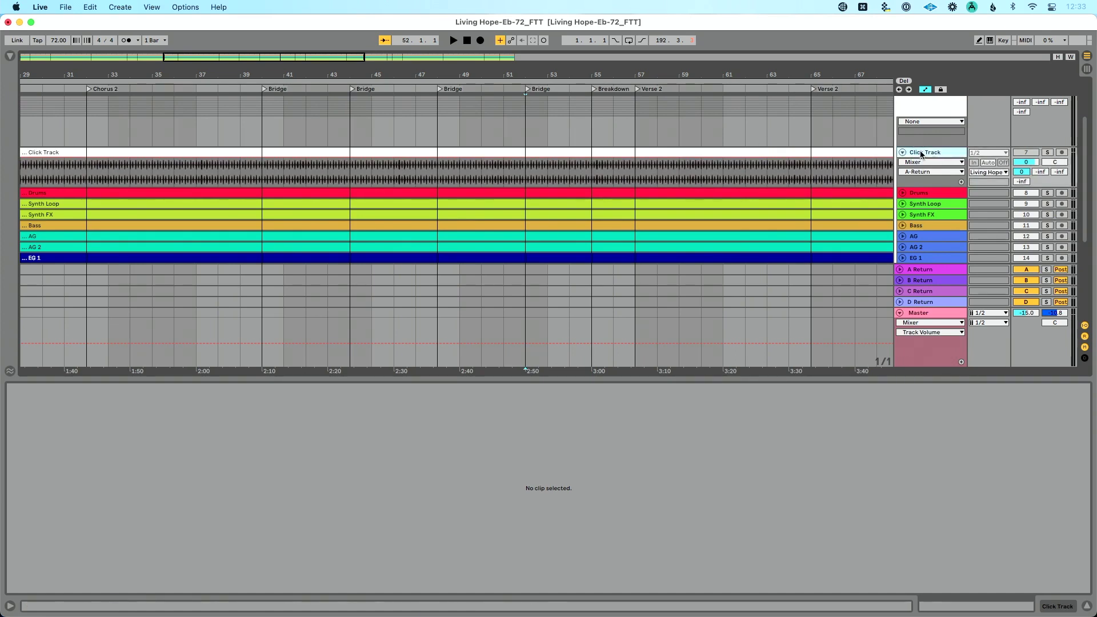
scroll(921, 153, "down", 5)
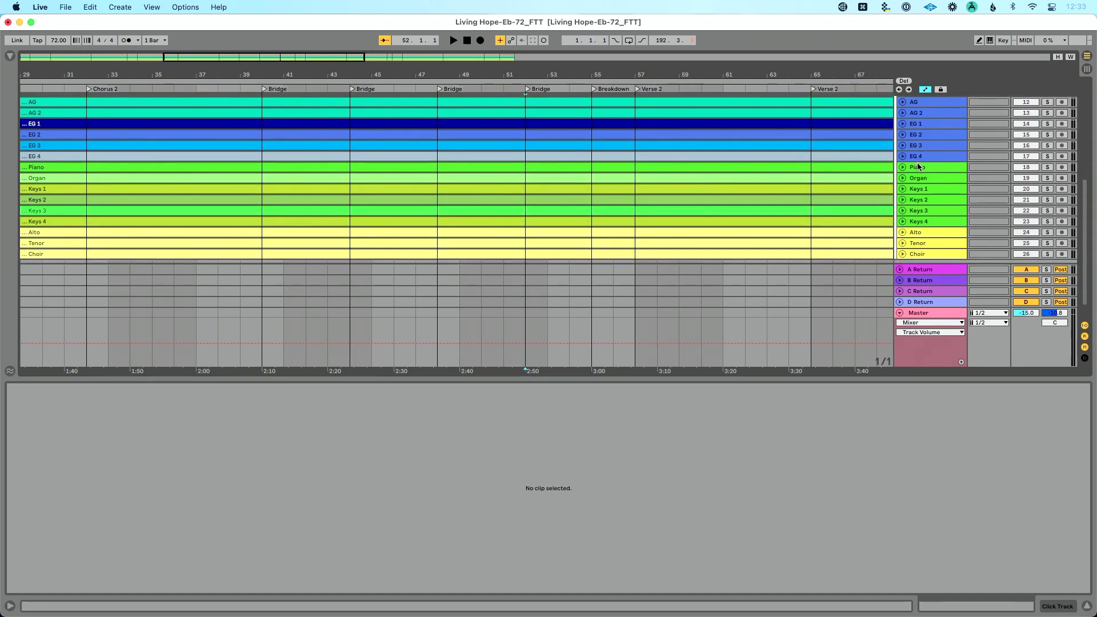
Unfold the Piano, Organ and Keys 1 to Keys 4 tracks together to show their waveforms.
left_click(918, 167)
left_click(943, 222, "shift")
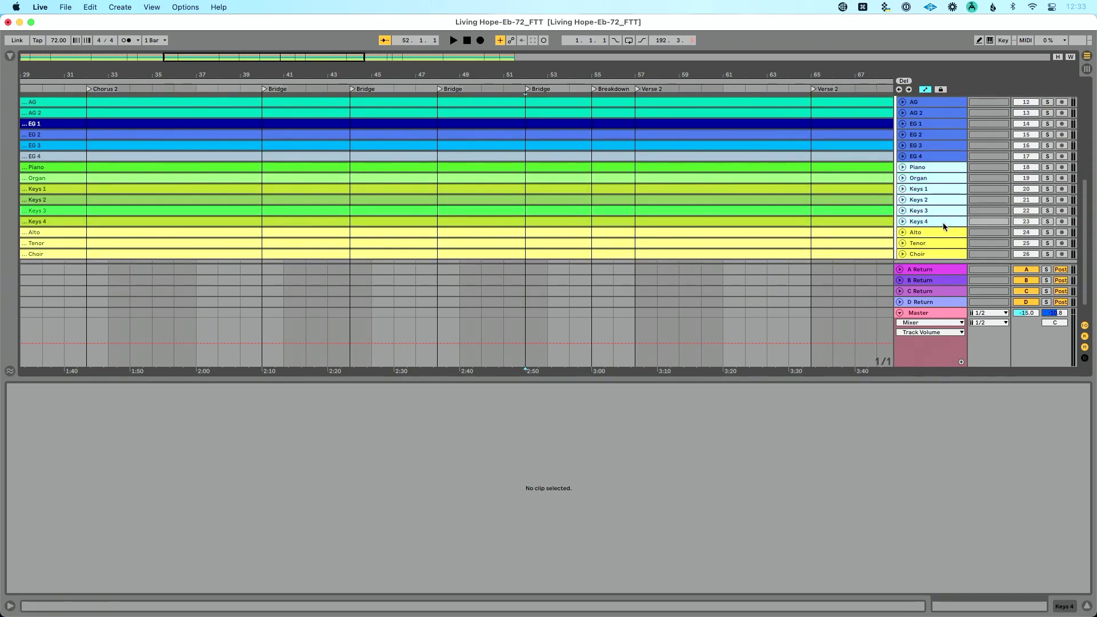
left_click(903, 170)
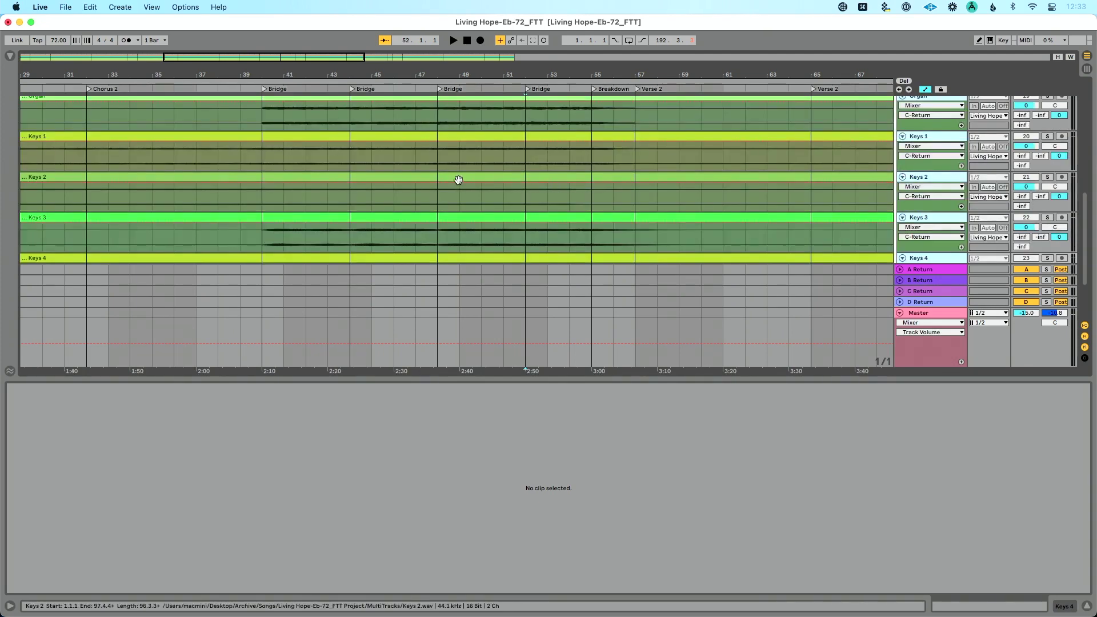
Remove the Keys 4 audio from bar 44 to bar 48, in the second half of the first Bridge.
scroll(454, 182, "down", 5)
left_click(442, 193)
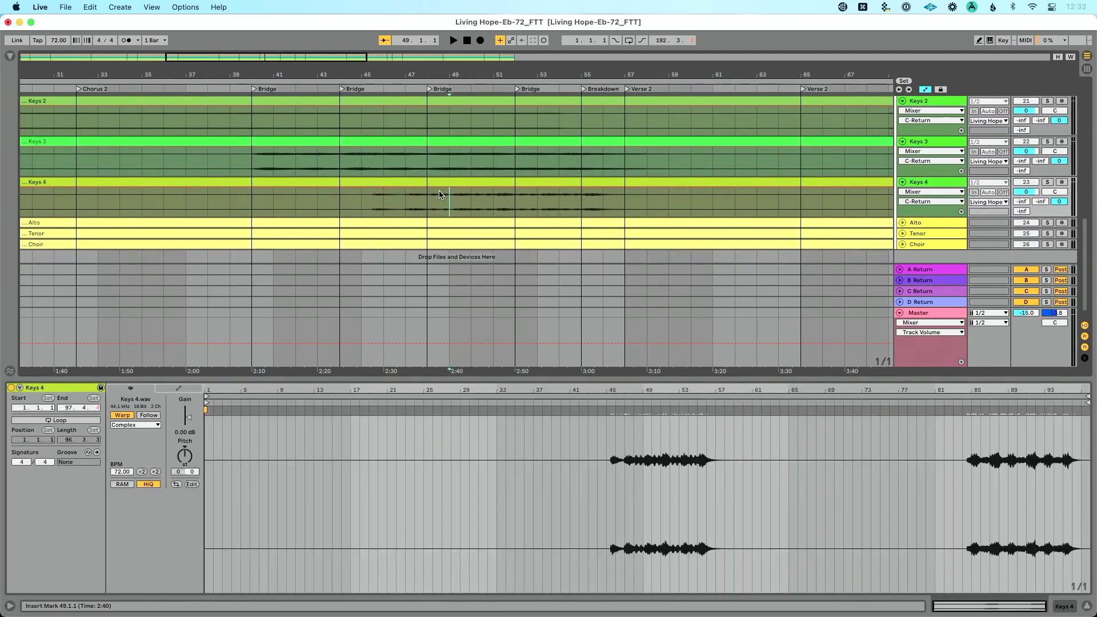
left_click(428, 195)
left_click_drag(427, 194, 339, 184)
key("Delete")
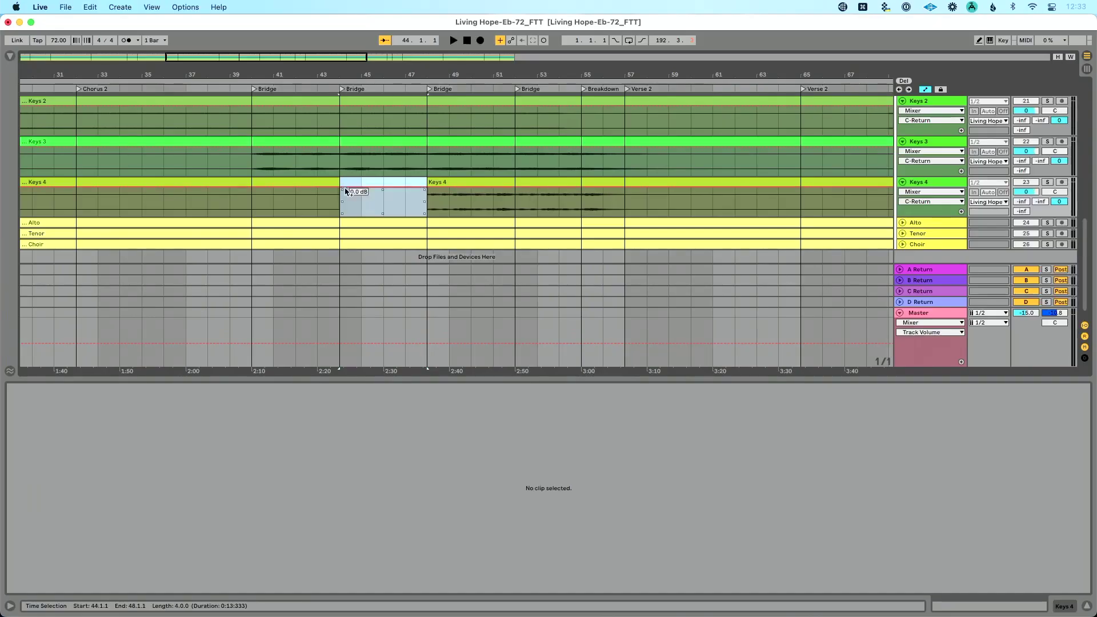
Fold the Keys 4 track and delete the Bridge locators at bars 44 and 52.
key("minus")
left_click(903, 181)
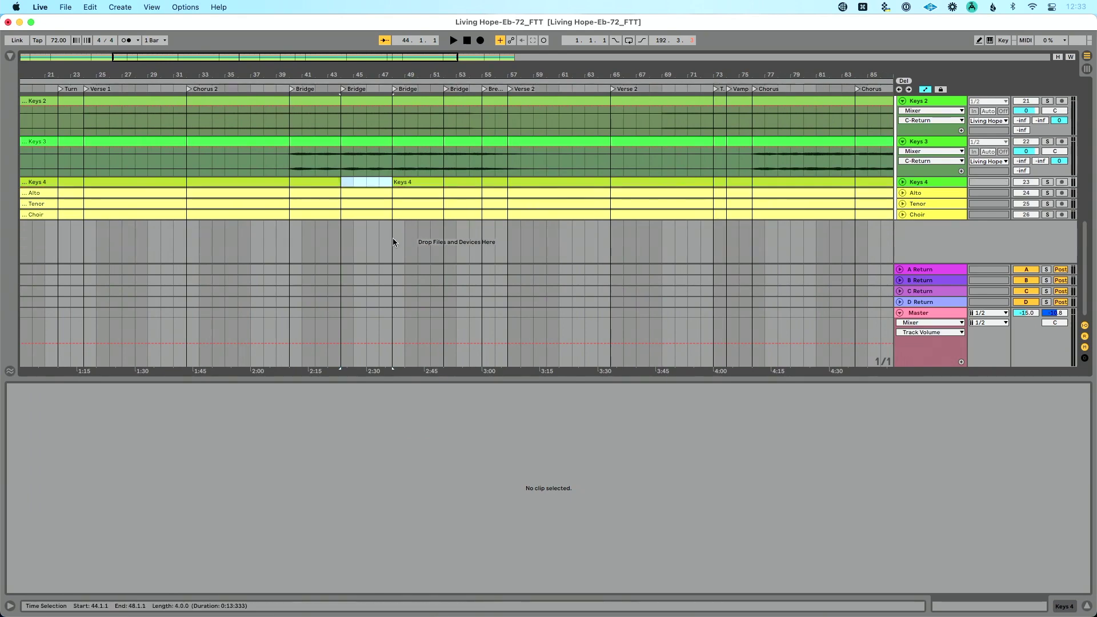
scroll(372, 232, "up", 2)
left_click(338, 89)
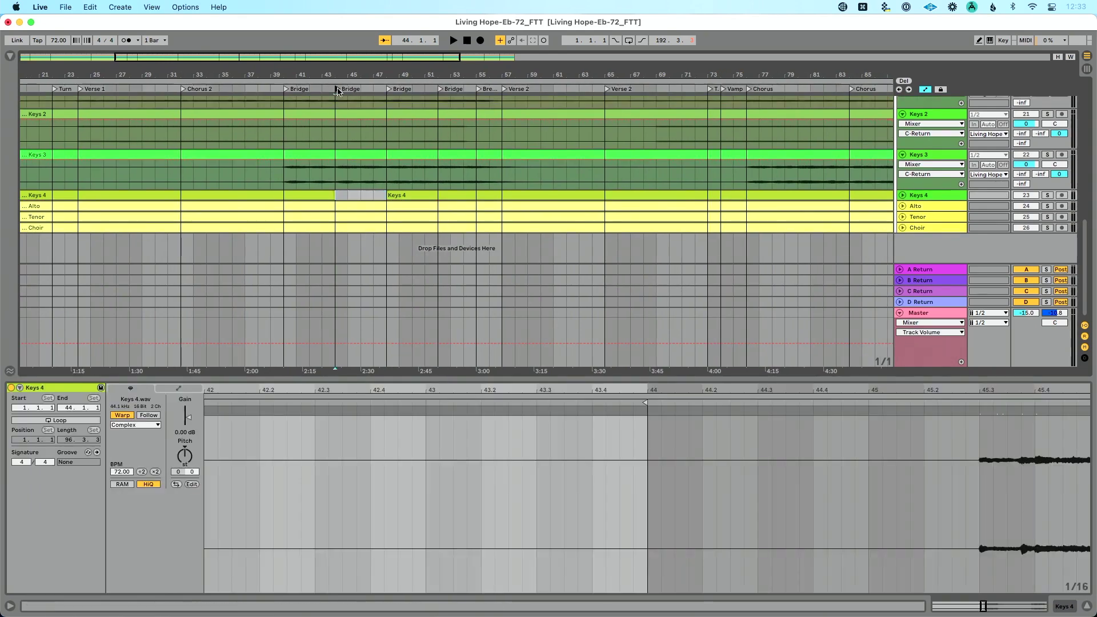
left_click(441, 90)
key("Delete")
Cut the first Bridge section by deleting the time from bar 40 to bar 48 across all tracks.
scroll(400, 154, "up", 5)
scroll(401, 155, "down", 10)
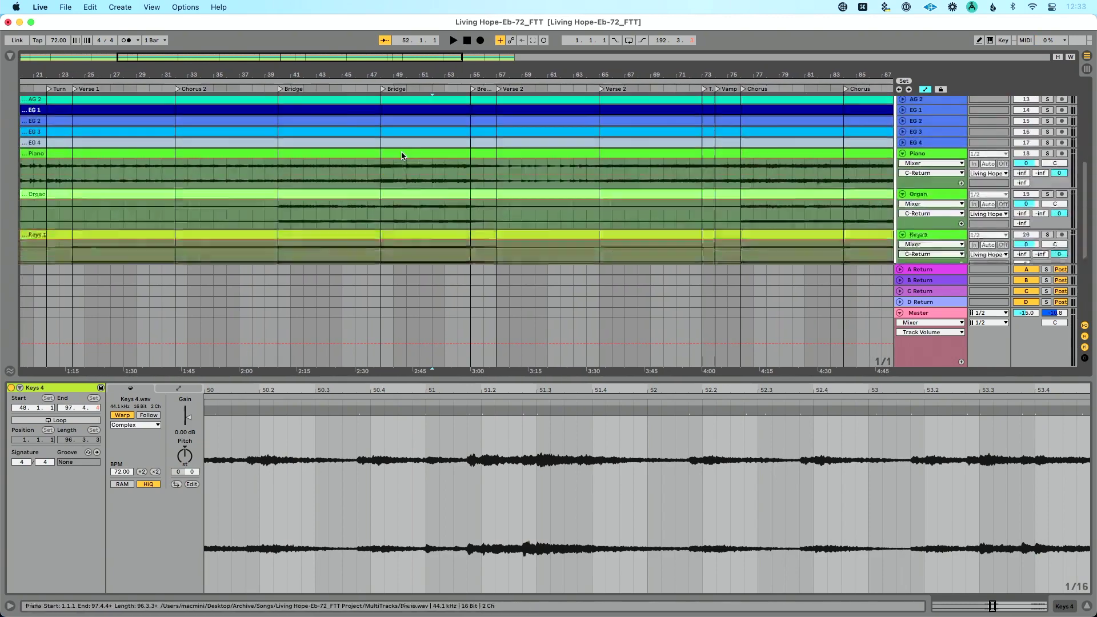
left_click_drag(386, 234, 284, 95)
key("super+shift+BackSpace")
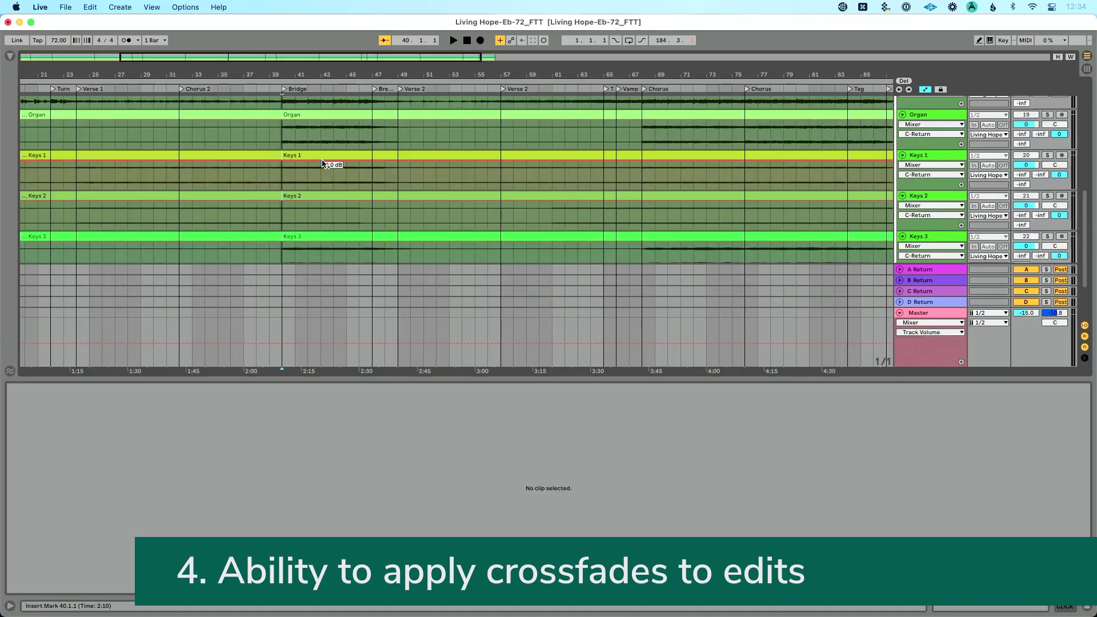
Crossfade the edit at the start of the Bridge from bar 39 to bar 41 across all audio tracks.
scroll(280, 248, "down", 3)
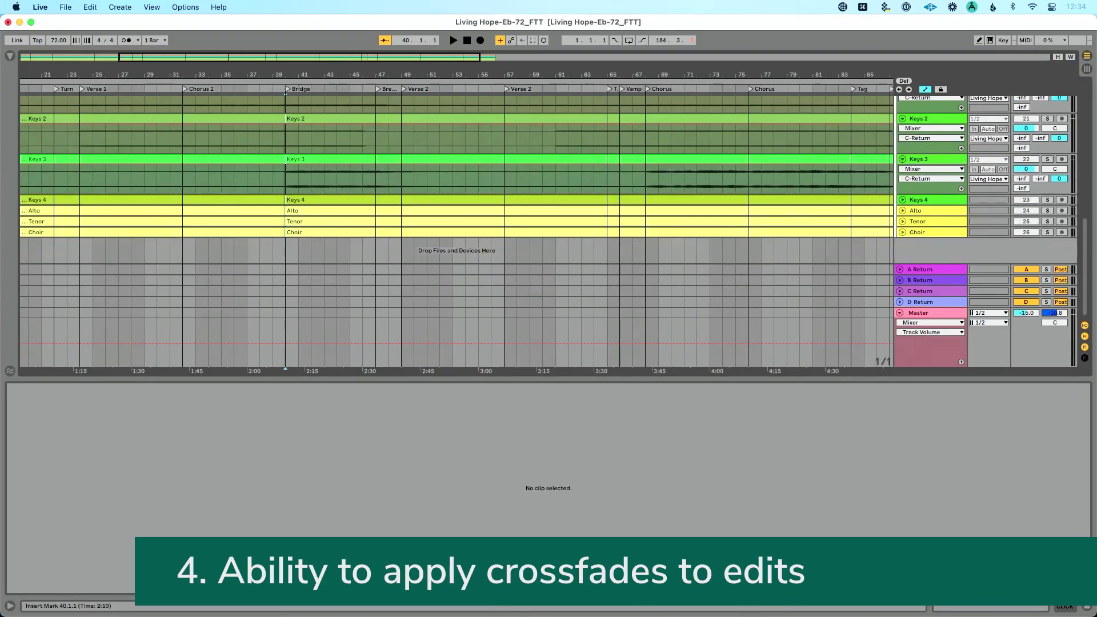
left_click_drag(274, 232, 297, 164)
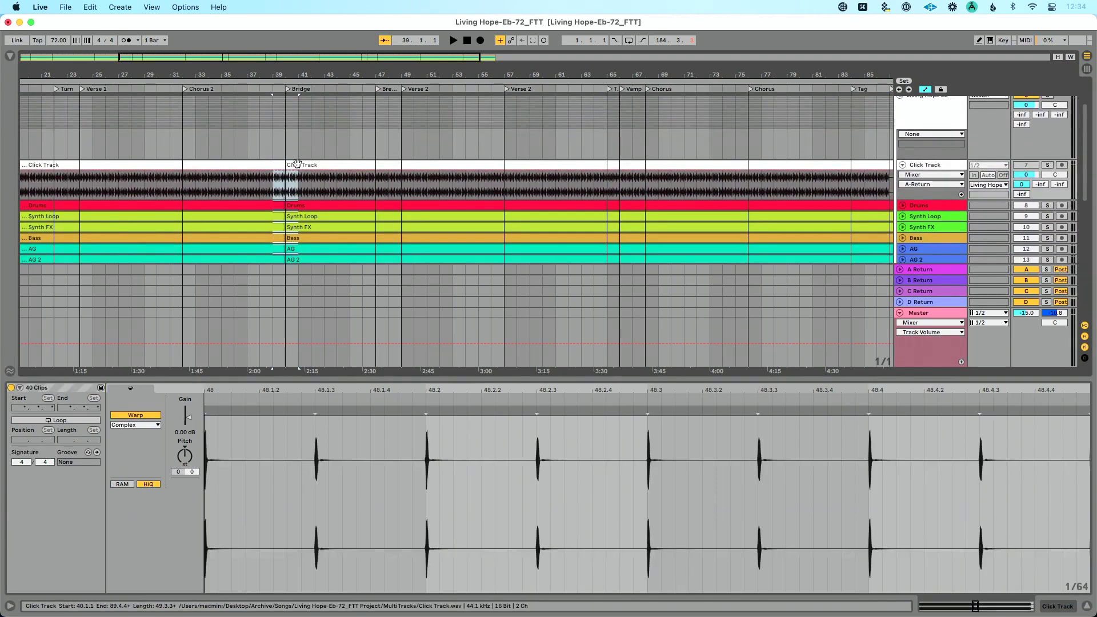
key("super+e")
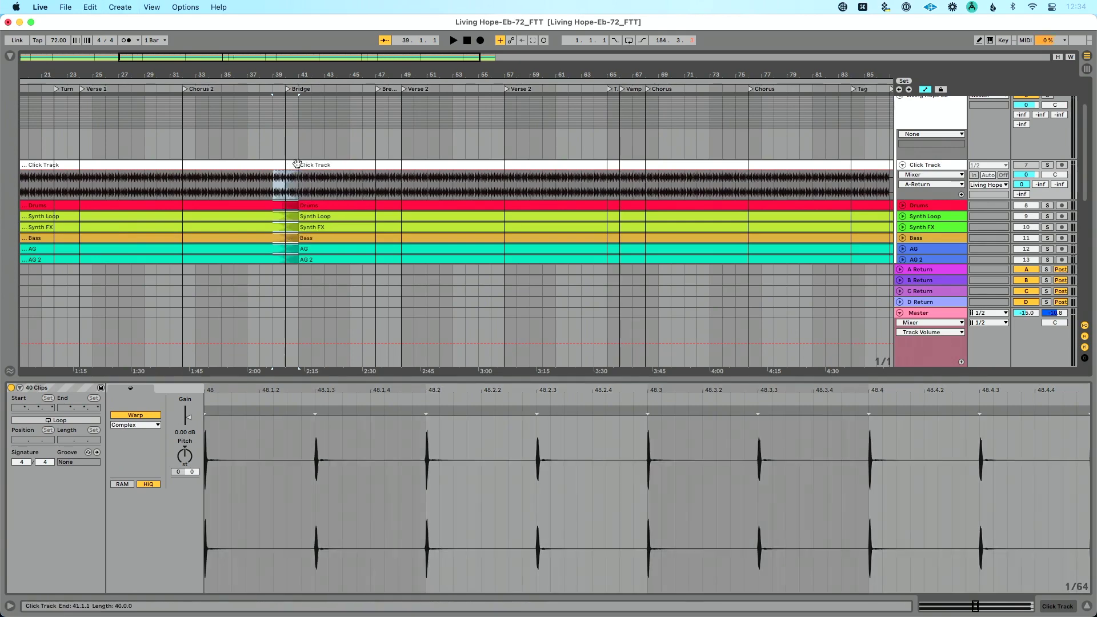
scroll(296, 165, "down", 4)
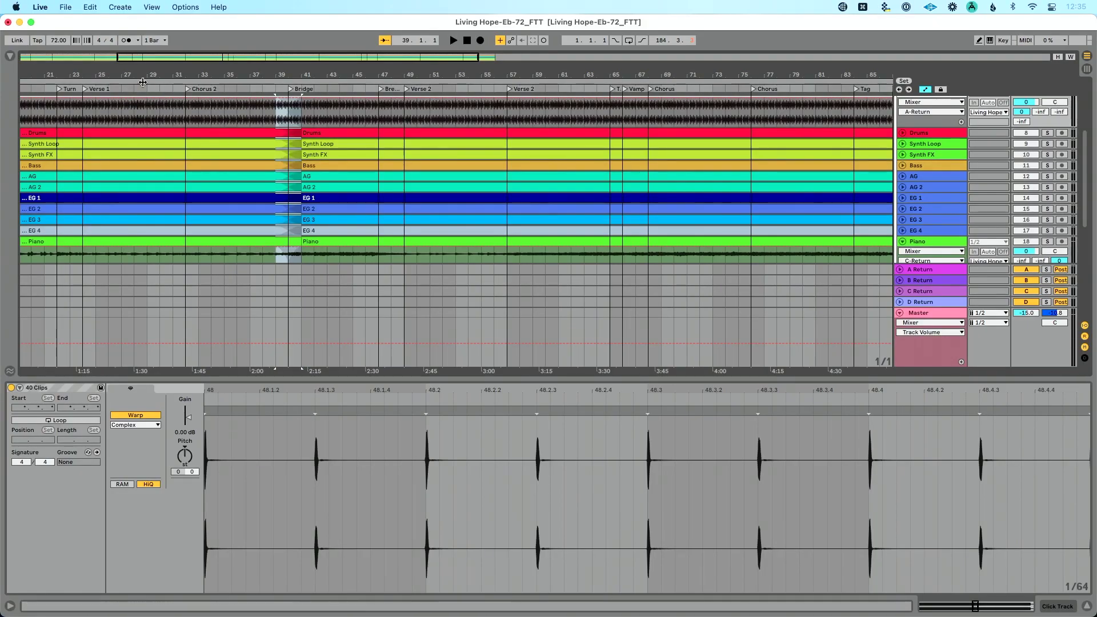
Try adding the Vamp cue from the Templates folder at bar 31 on a new track below Choir, and undo the insertion.
left_click(67, 8)
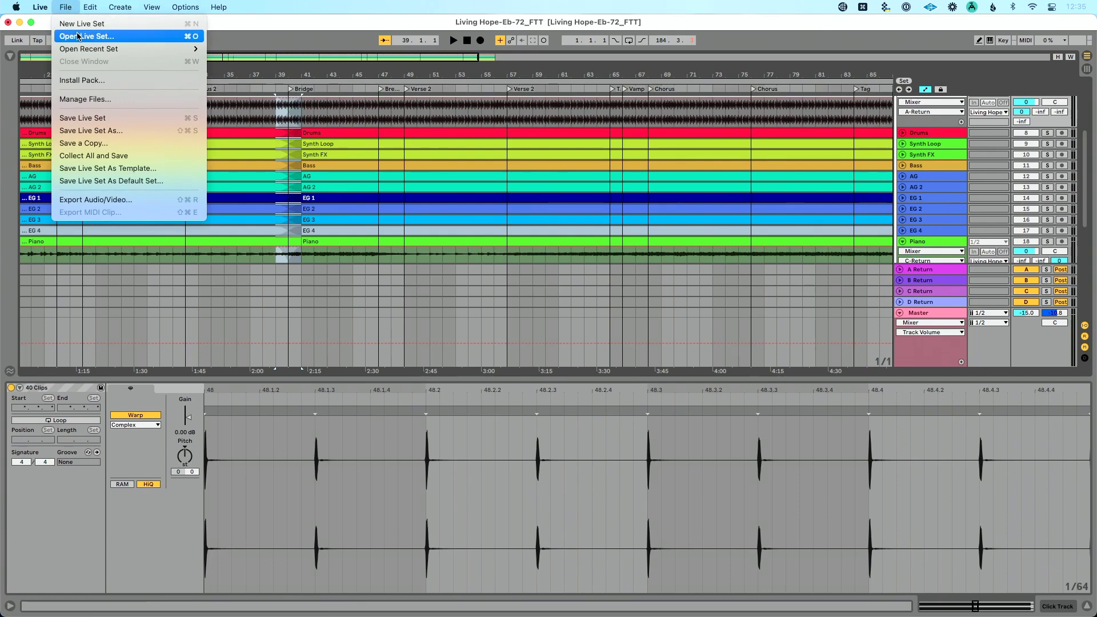
left_click(8, 103)
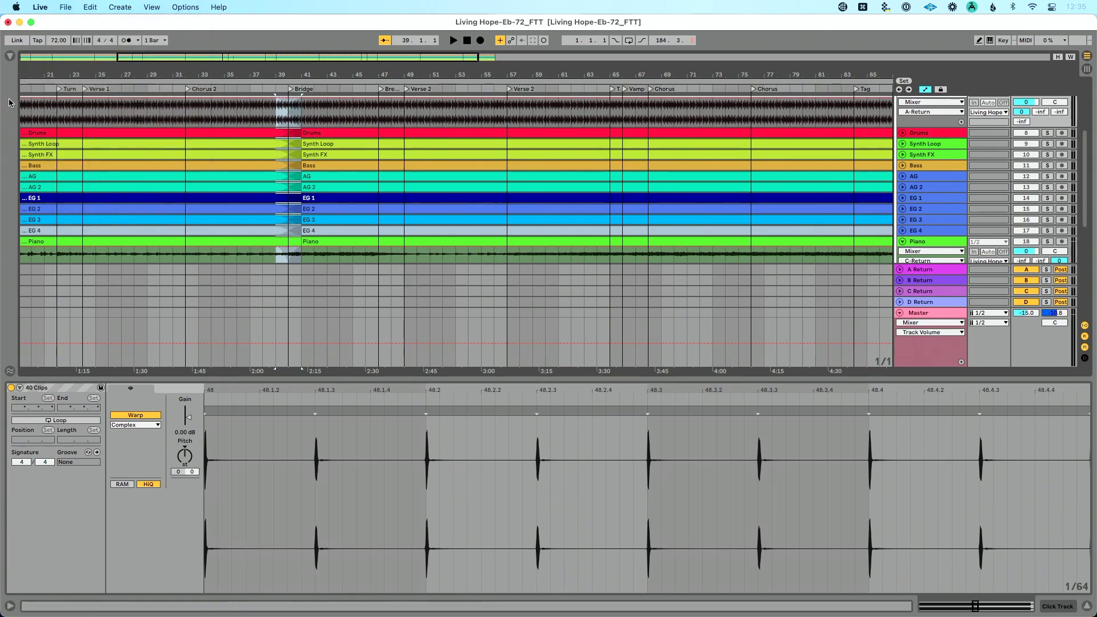
left_click(8, 56)
left_click_drag(117, 270, 415, 258)
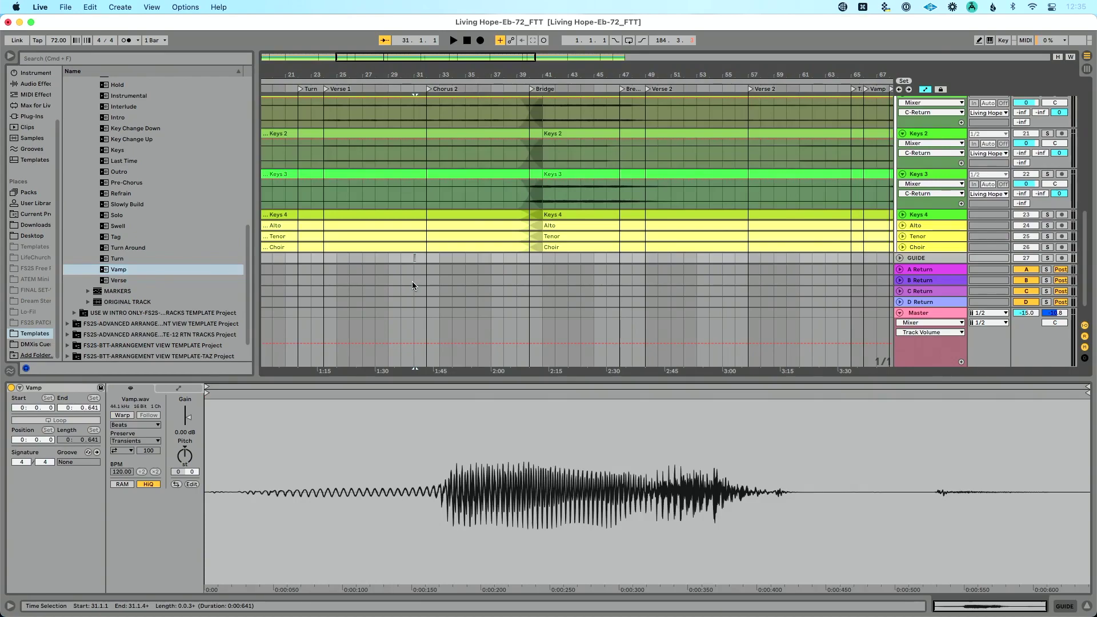
key("super+z")
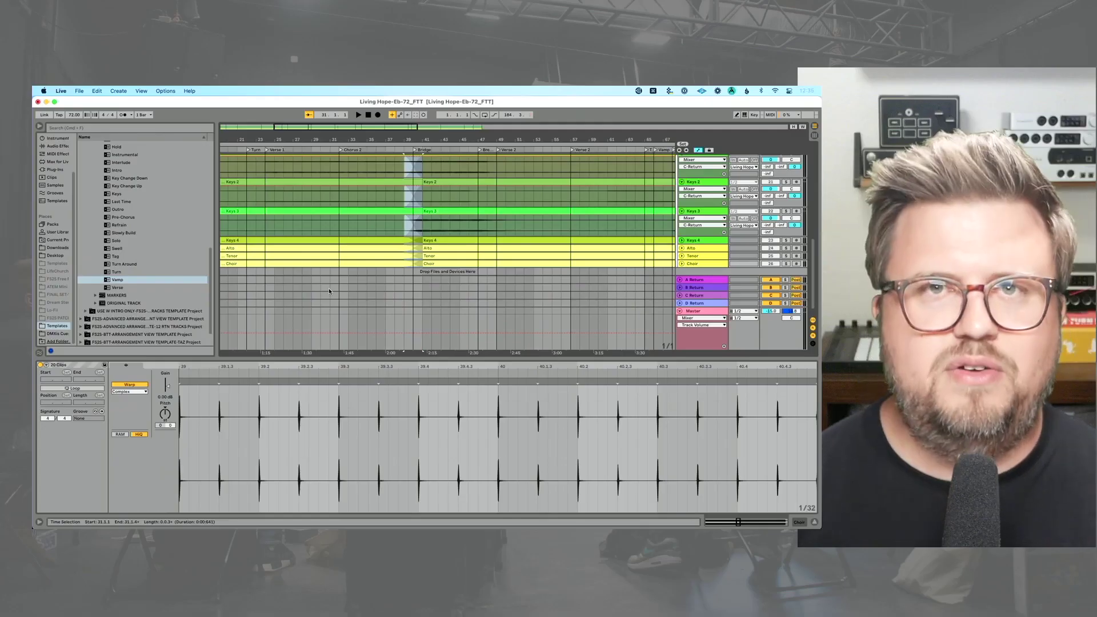